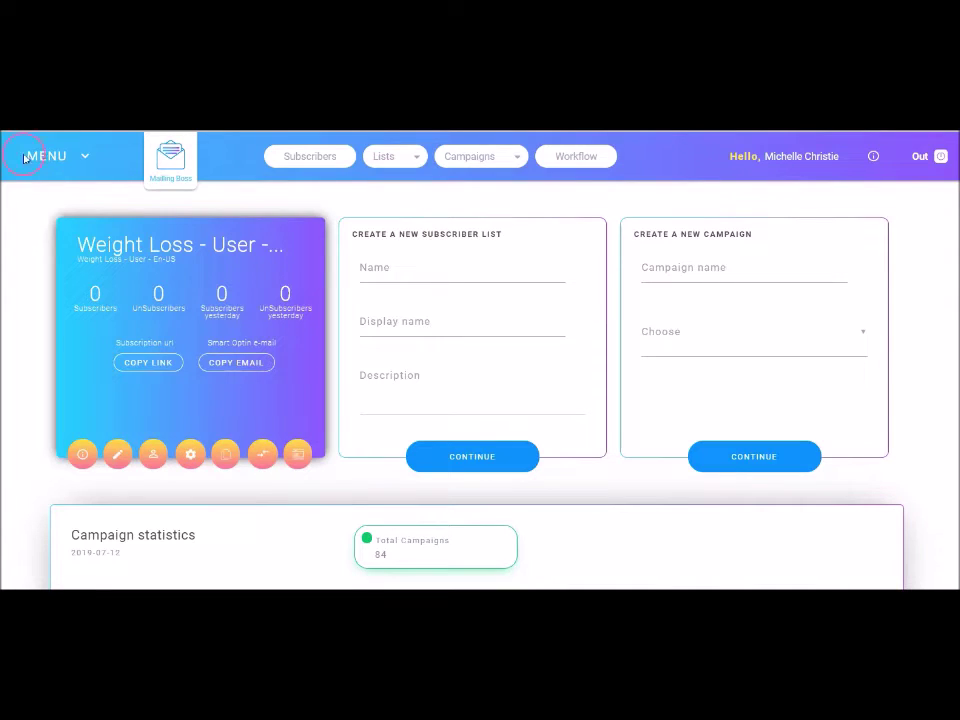
Browse the app sections, view all subscriber lists, then go to the Lists Tools page.
{"action": "left_click", "coordinate": [84, 161]}
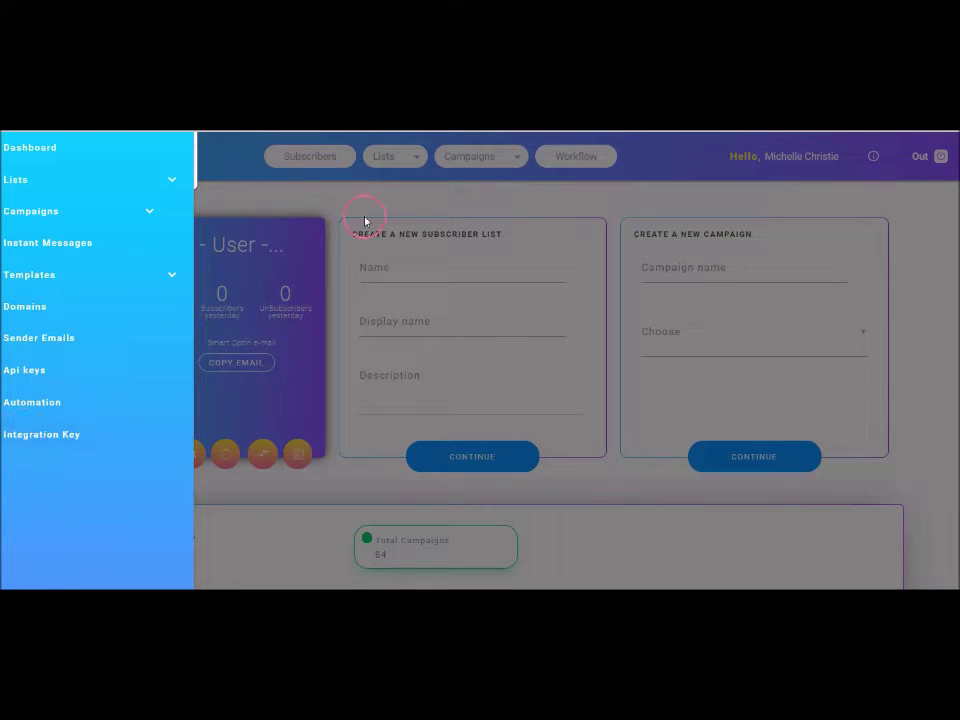
{"action": "left_click", "coordinate": [403, 208]}
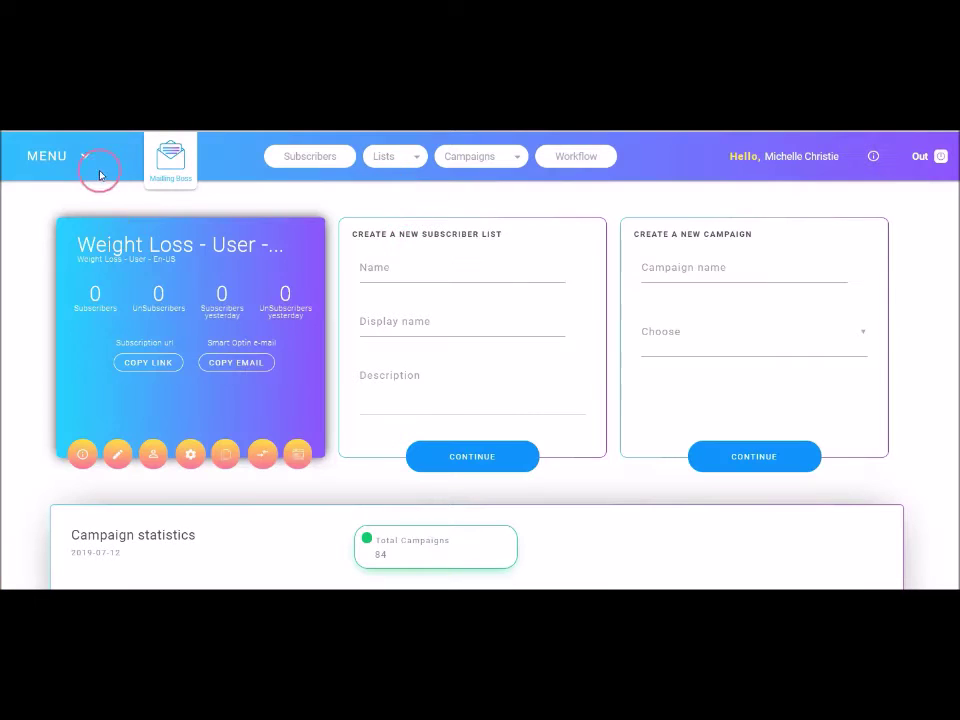
{"action": "left_click", "coordinate": [418, 163]}
{"action": "left_click", "coordinate": [378, 204]}
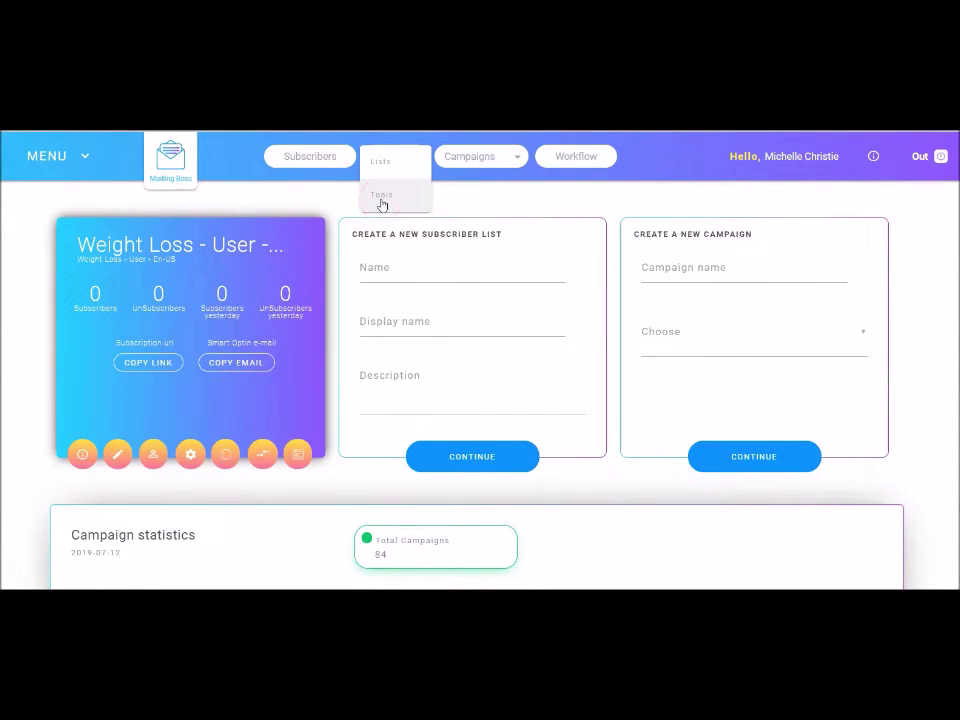
{"action": "left_click", "coordinate": [383, 163]}
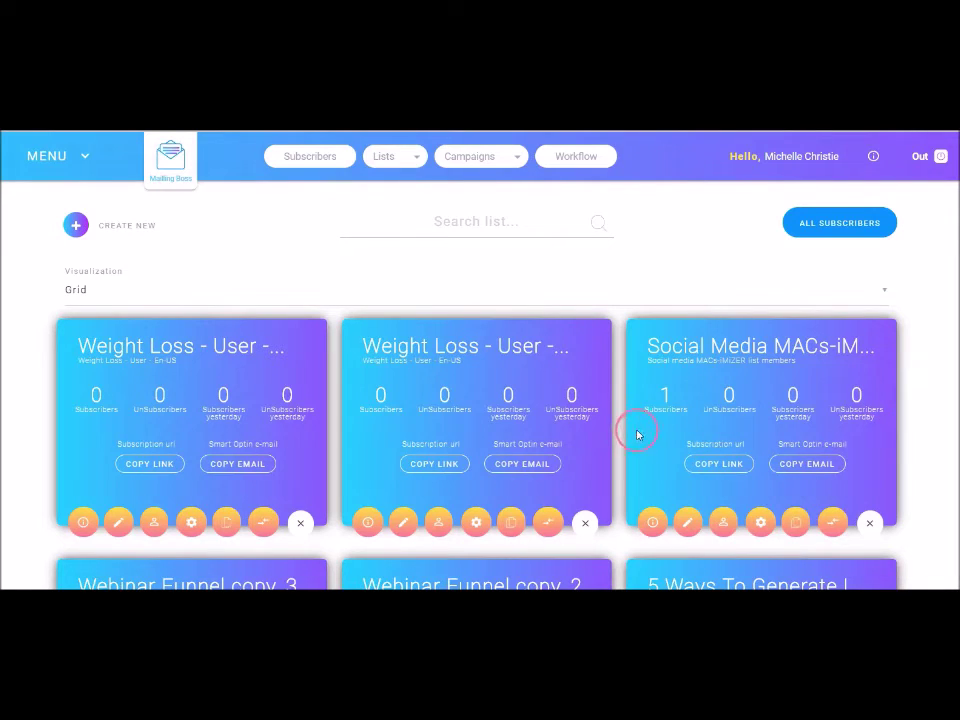
{"action": "left_click", "coordinate": [389, 205]}
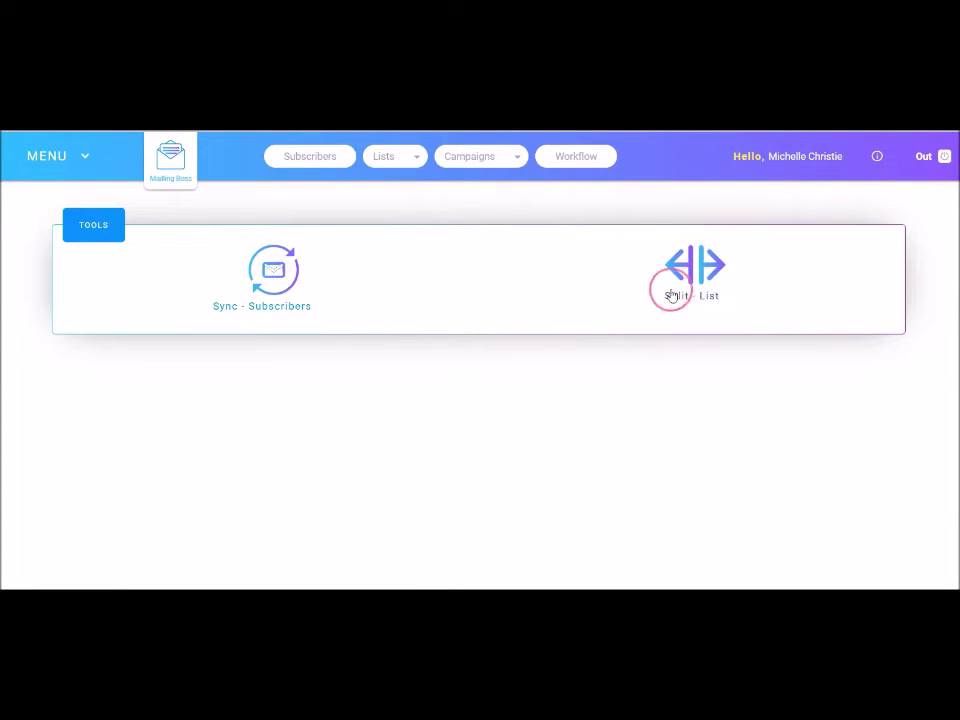
View all email campaigns under Campaigns, then the Email Sequence page.
{"action": "left_click", "coordinate": [485, 162]}
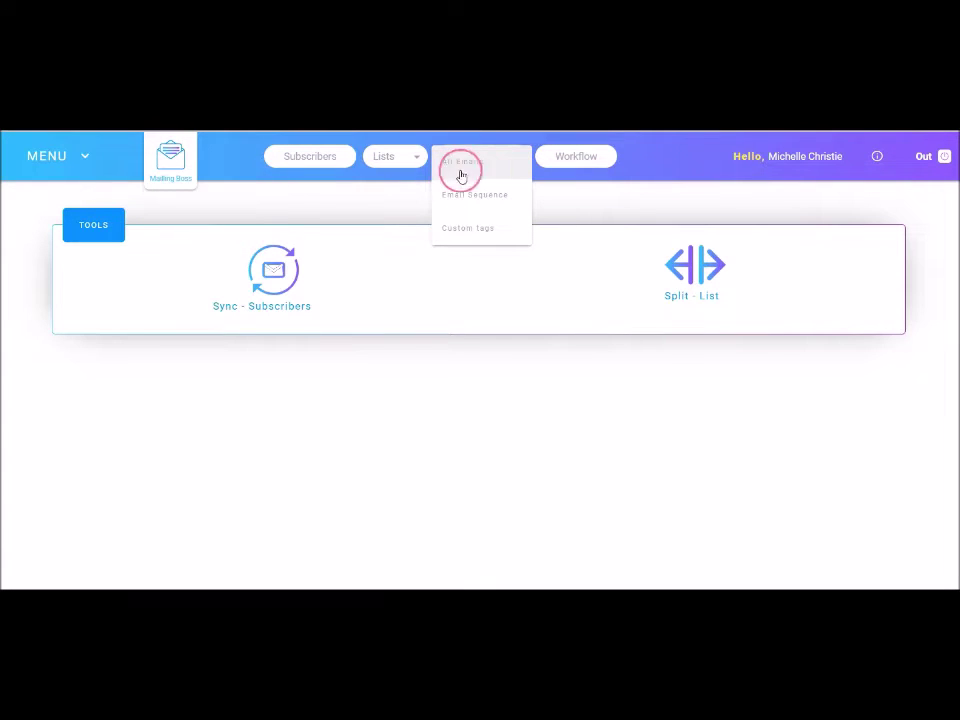
{"action": "left_click", "coordinate": [466, 191]}
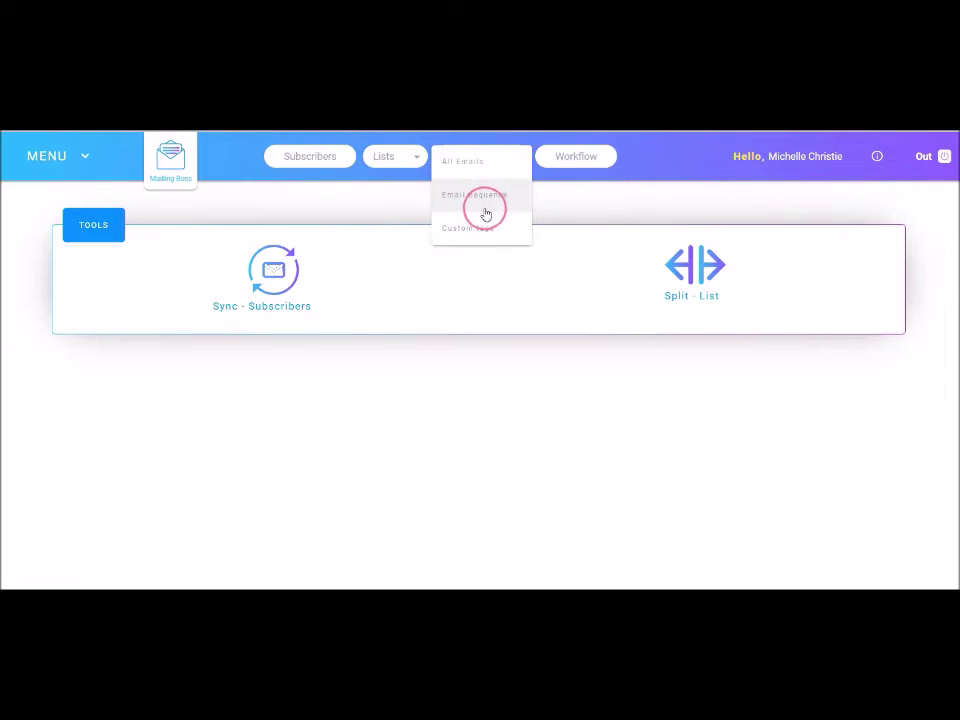
{"action": "left_click", "coordinate": [463, 159]}
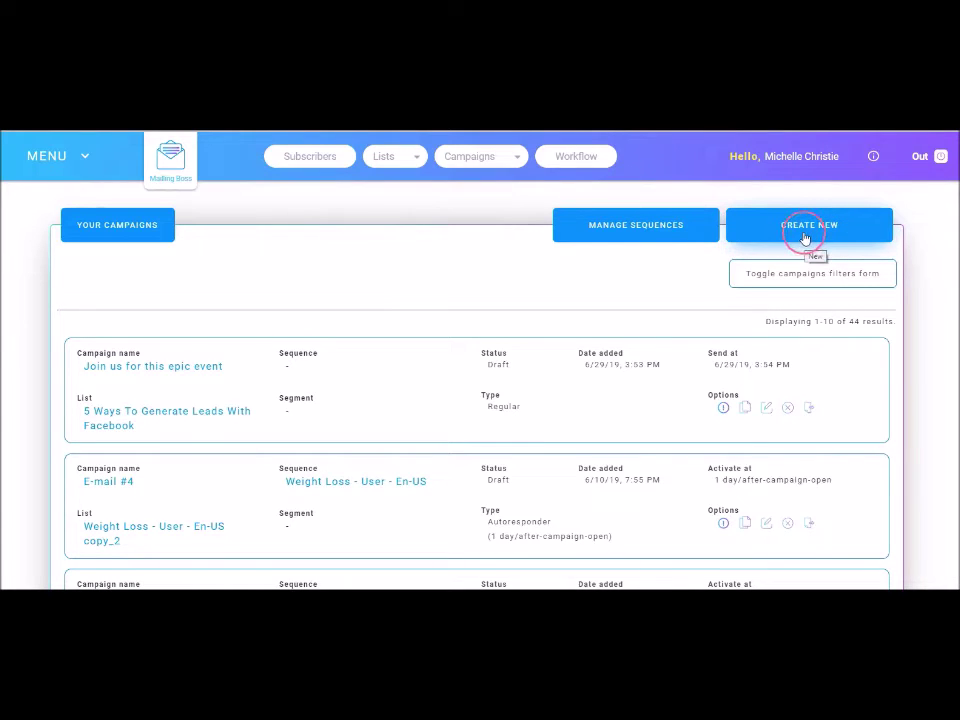
{"action": "left_click", "coordinate": [469, 156]}
{"action": "left_click", "coordinate": [477, 197]}
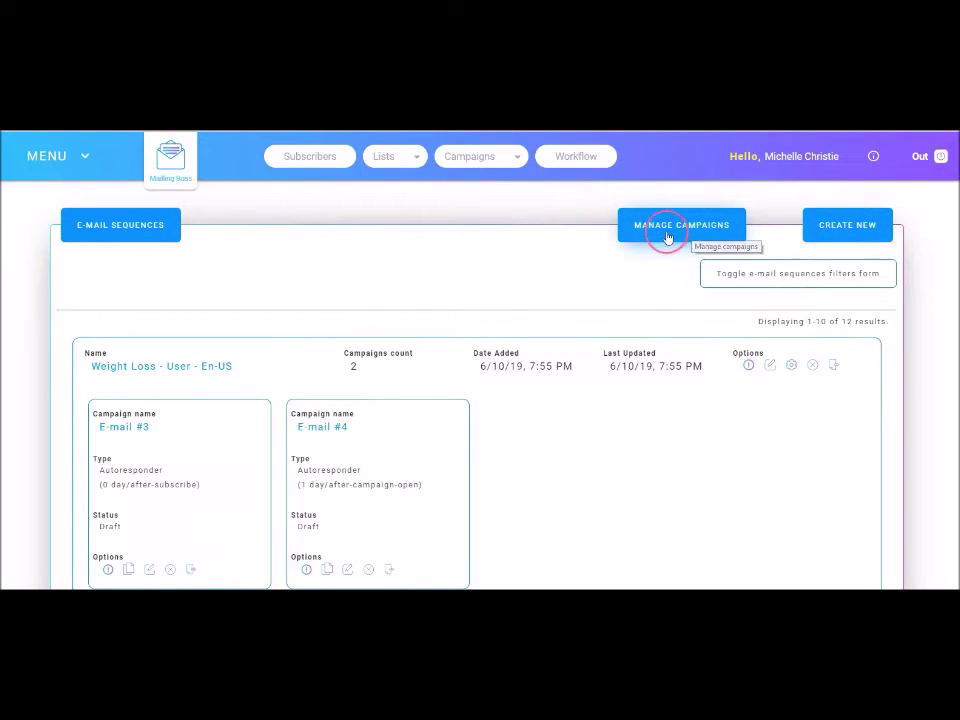
Show the Custom tags page with the [CCT_FNAME] tag, then go to the Workflow builder.
{"action": "left_click", "coordinate": [478, 157]}
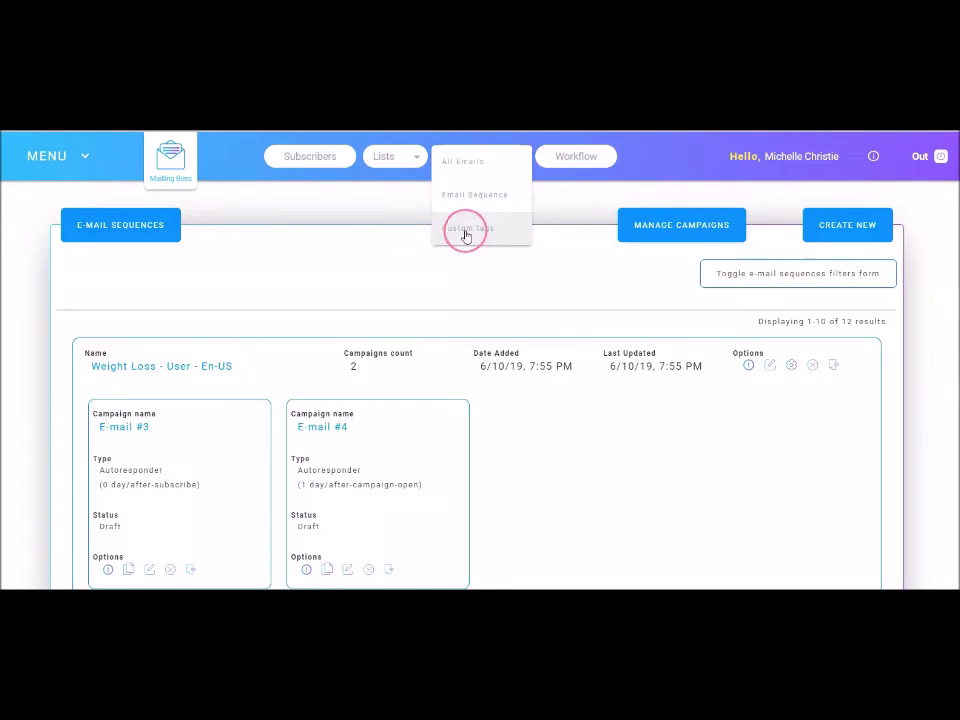
{"action": "left_click", "coordinate": [466, 232]}
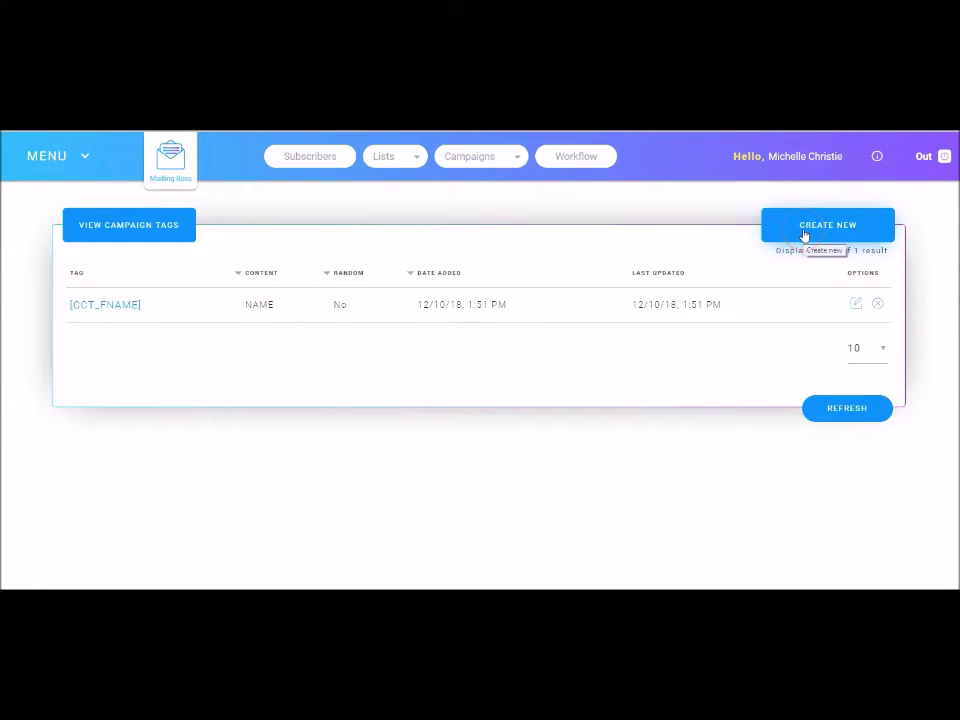
{"action": "left_click", "coordinate": [559, 162]}
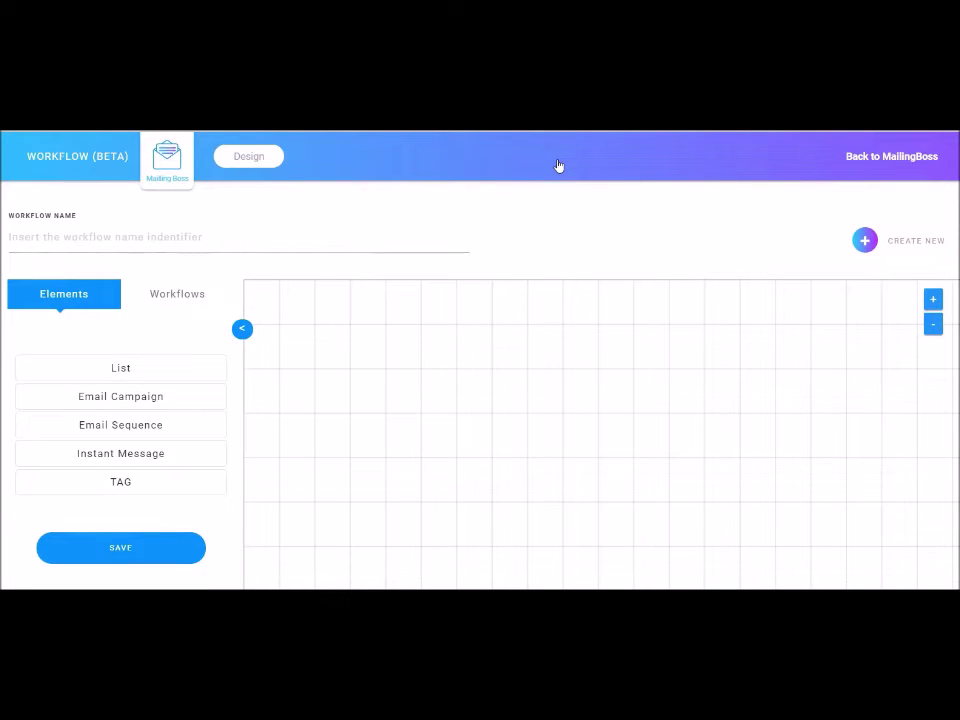
Load the saved '10 Tips To Rock It Online' workflow from the Workflows tab.
{"action": "left_click", "coordinate": [589, 162]}
{"action": "left_click", "coordinate": [214, 292]}
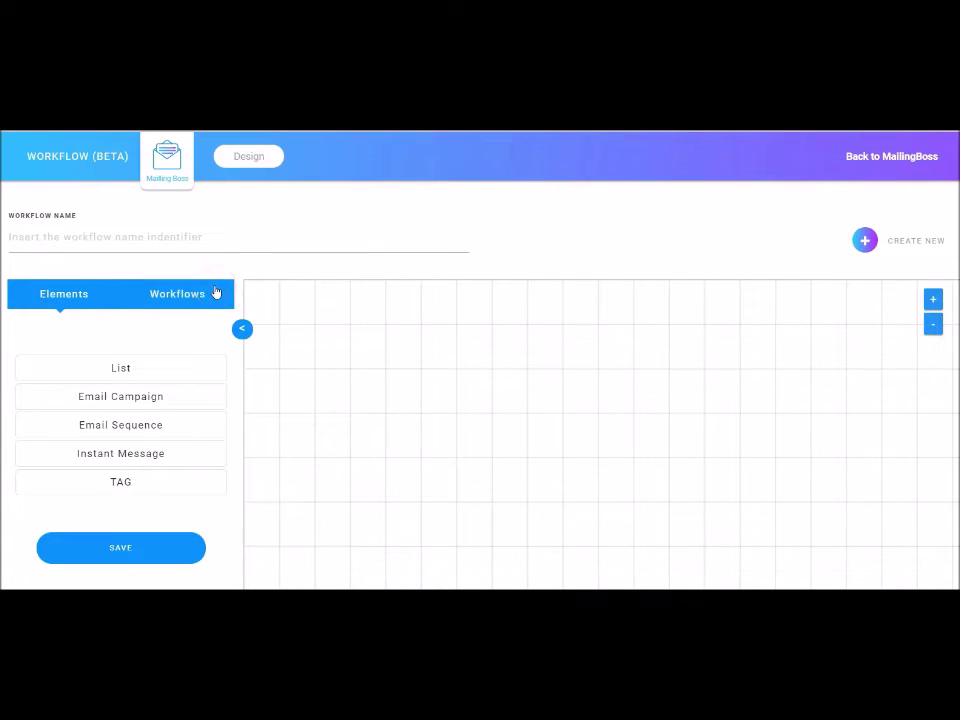
{"action": "left_click", "coordinate": [64, 290]}
{"action": "left_click", "coordinate": [142, 370]}
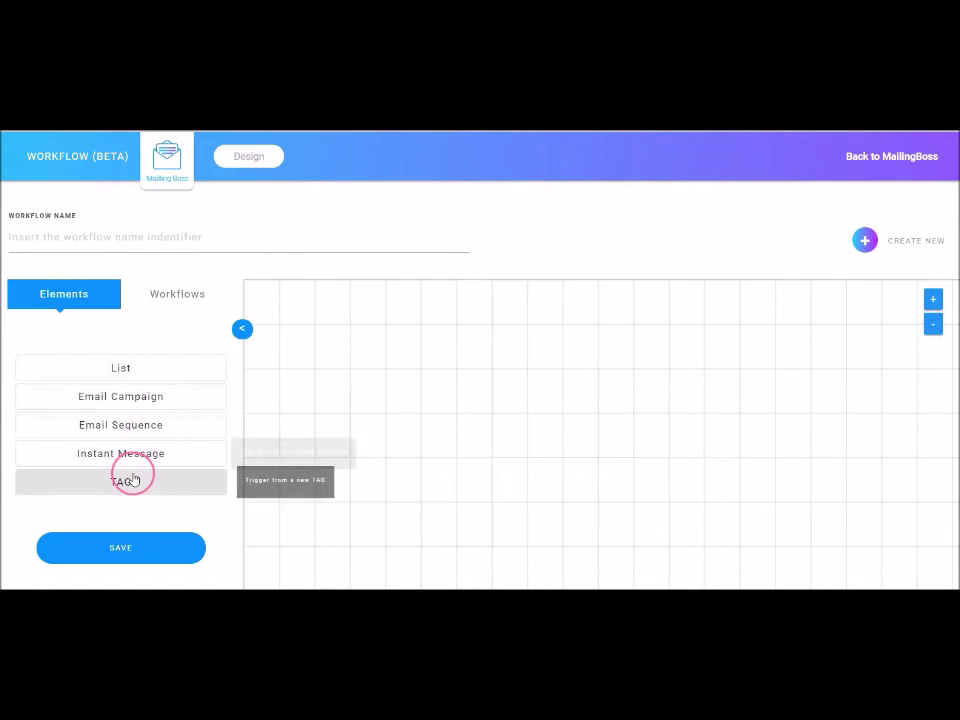
{"action": "left_click", "coordinate": [174, 303]}
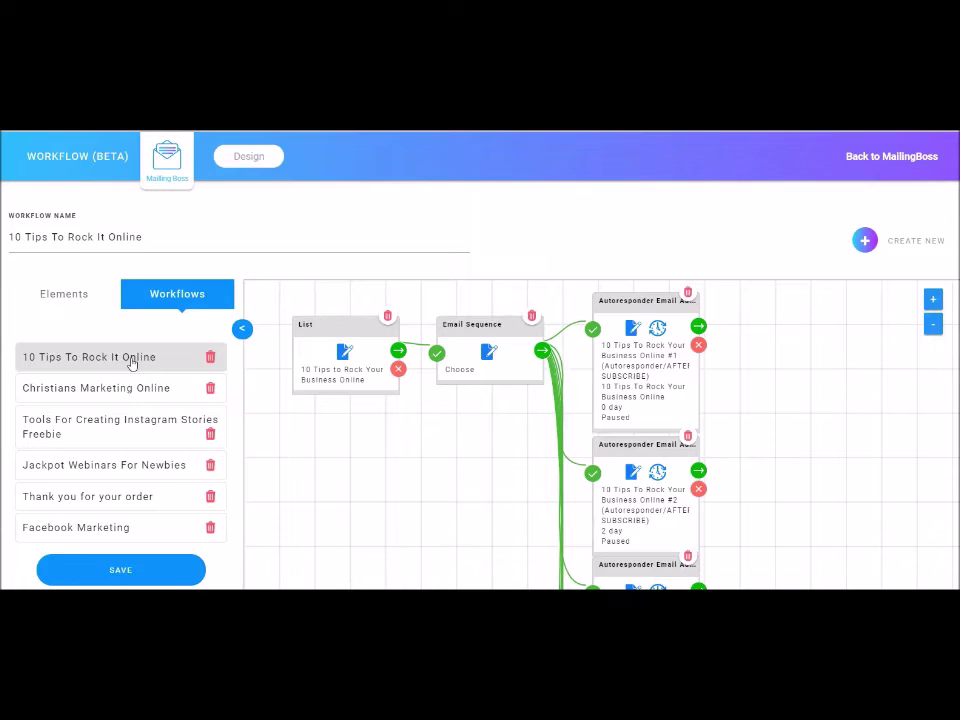
{"action": "left_click", "coordinate": [139, 370]}
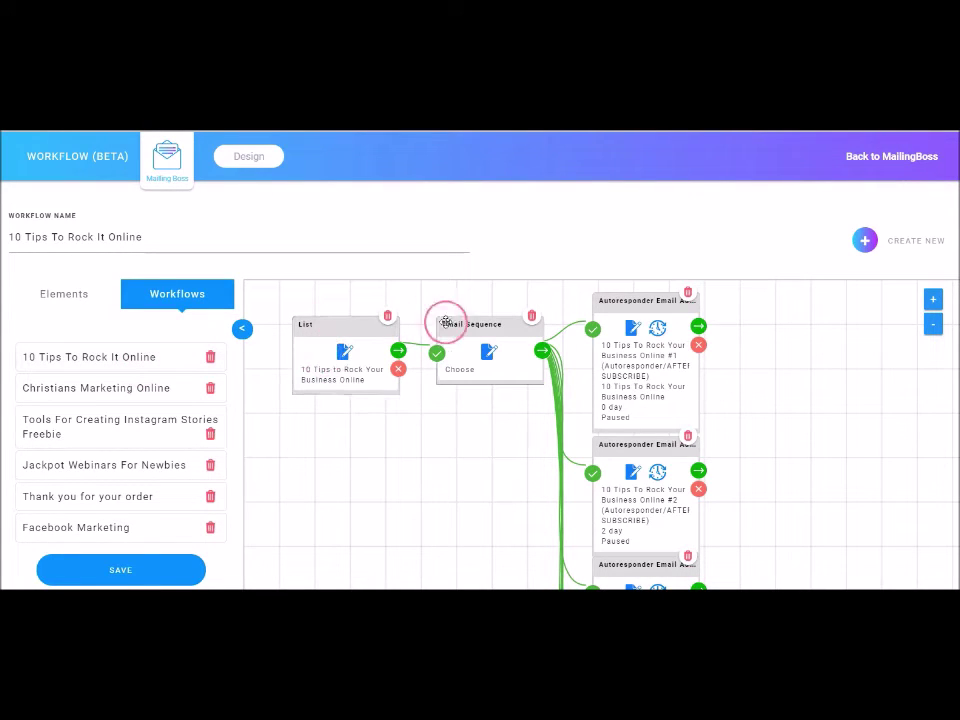
{"action": "left_click", "coordinate": [461, 349]}
{"action": "scroll", "coordinate": [462, 351], "scroll_direction": "down", "scroll_amount": 1}
{"action": "left_click", "coordinate": [631, 310]}
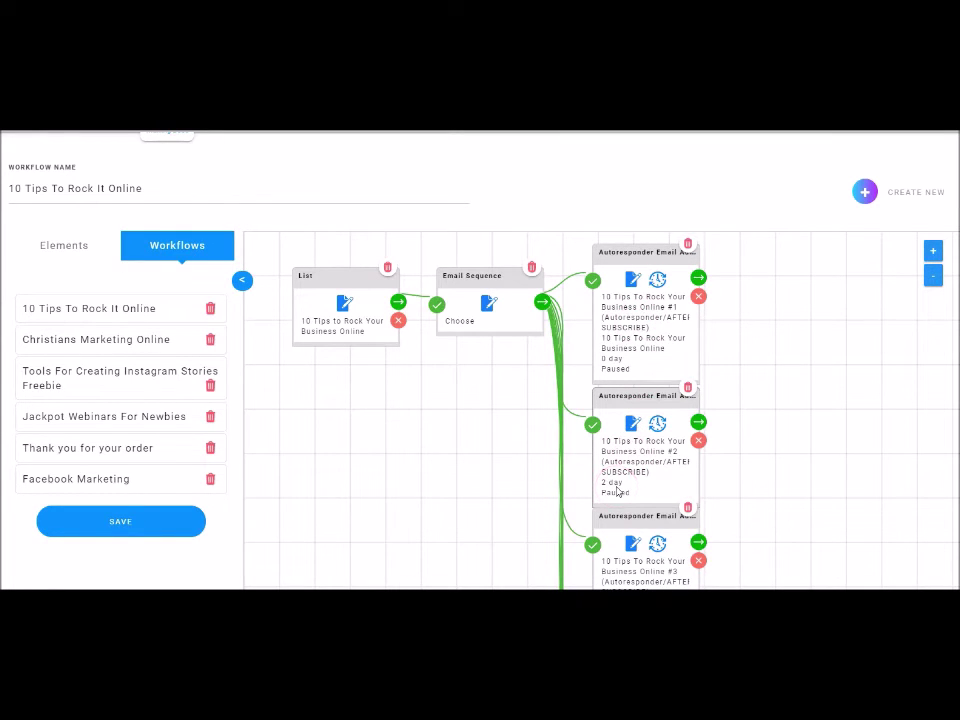
{"action": "scroll", "coordinate": [620, 490], "scroll_direction": "down", "scroll_amount": 4}
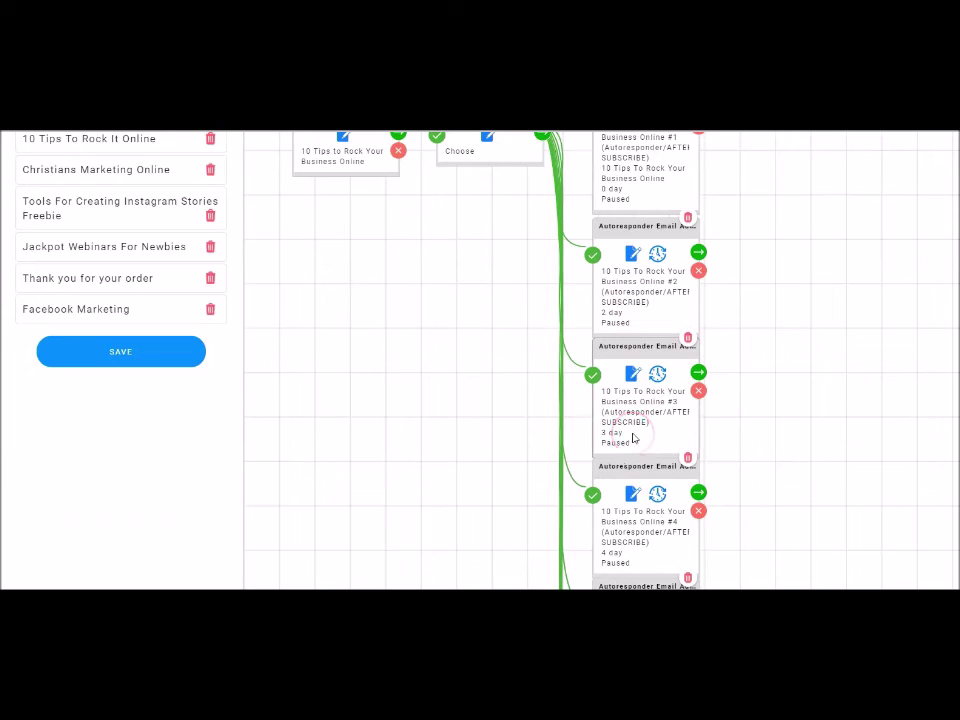
{"action": "scroll", "coordinate": [640, 432], "scroll_direction": "down", "scroll_amount": 2}
{"action": "scroll", "coordinate": [643, 429], "scroll_direction": "down", "scroll_amount": 4}
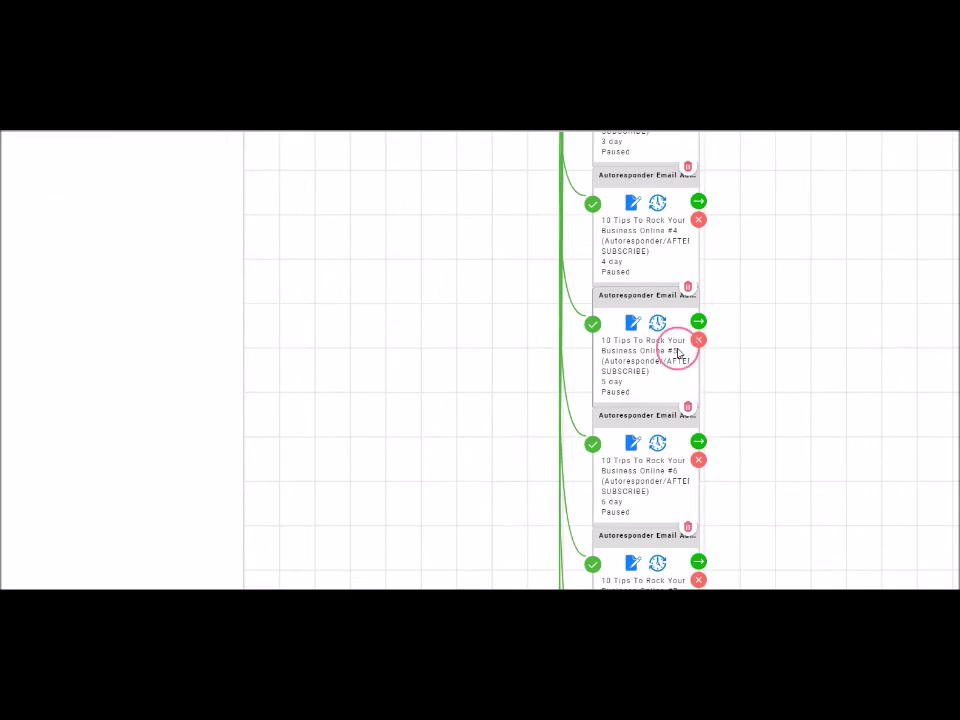
{"action": "scroll", "coordinate": [650, 505], "scroll_direction": "down", "scroll_amount": 5}
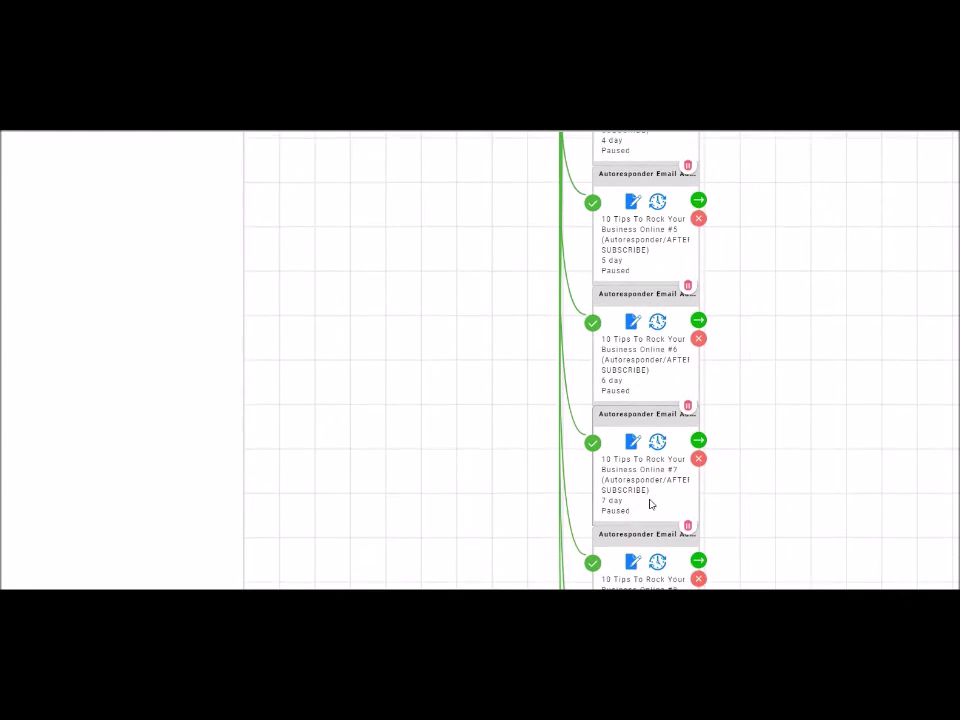
{"action": "scroll", "coordinate": [650, 505], "scroll_direction": "down", "scroll_amount": 4}
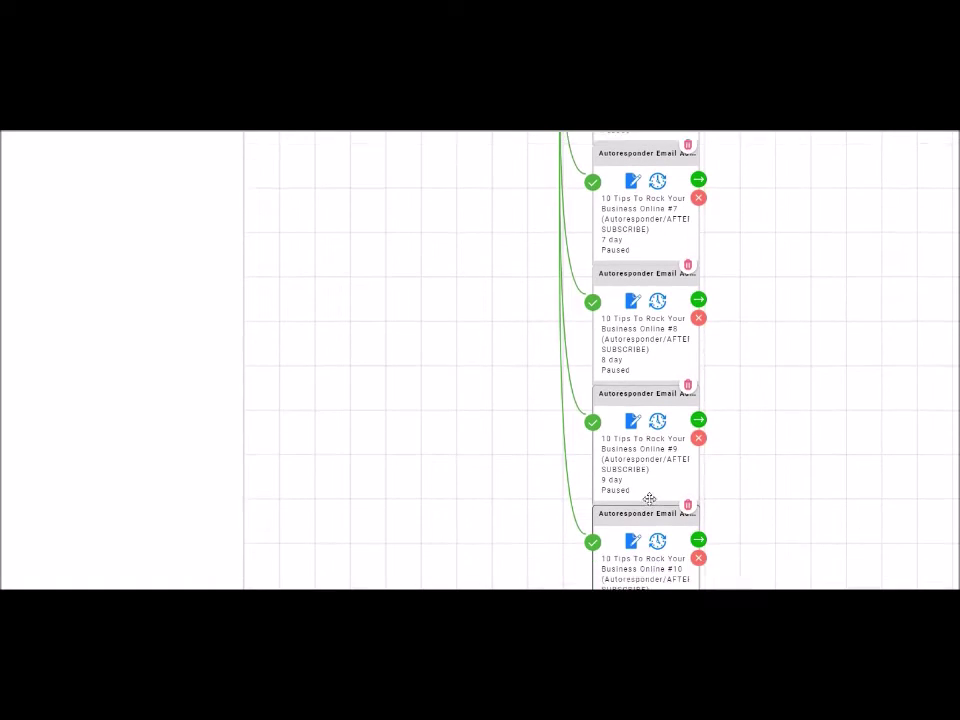
{"action": "scroll", "coordinate": [649, 498], "scroll_direction": "down", "scroll_amount": 7}
{"action": "scroll", "coordinate": [649, 498], "scroll_direction": "up", "scroll_amount": 20}
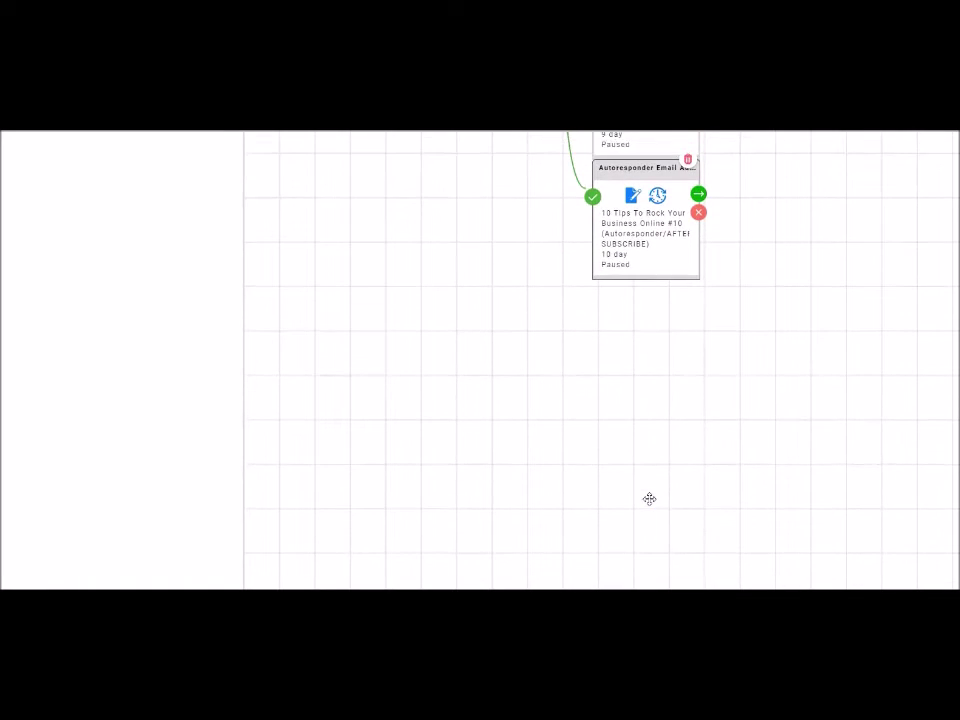
{"action": "scroll", "coordinate": [649, 498], "scroll_direction": "up", "scroll_amount": 3}
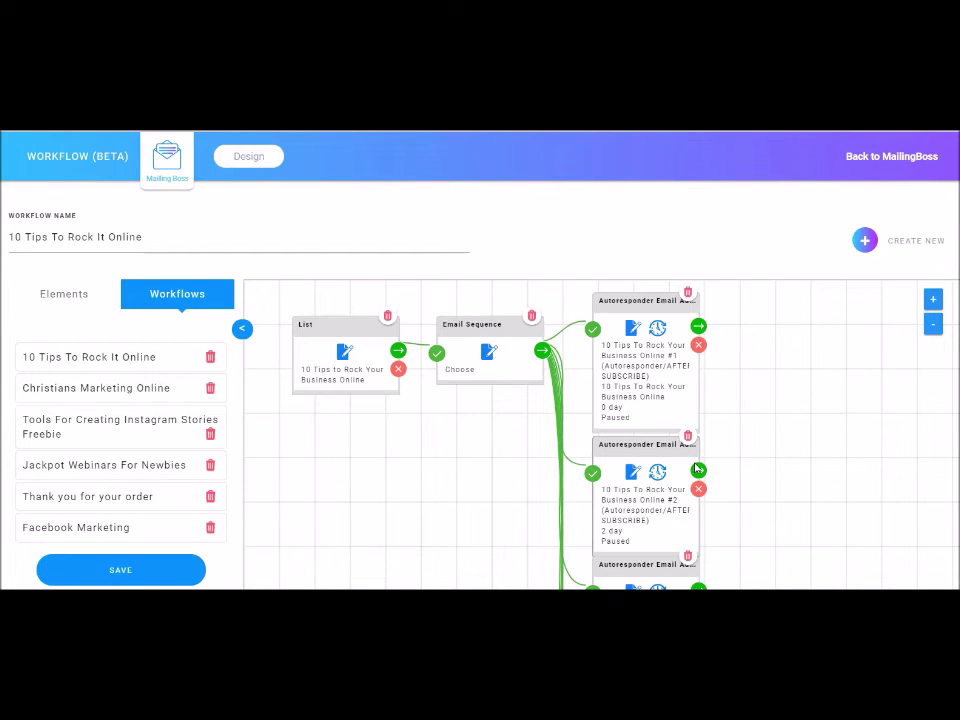
Exit the workflow designer via Back to MailingBoss to the main app.
{"action": "left_click", "coordinate": [782, 429]}
{"action": "left_click", "coordinate": [901, 155]}
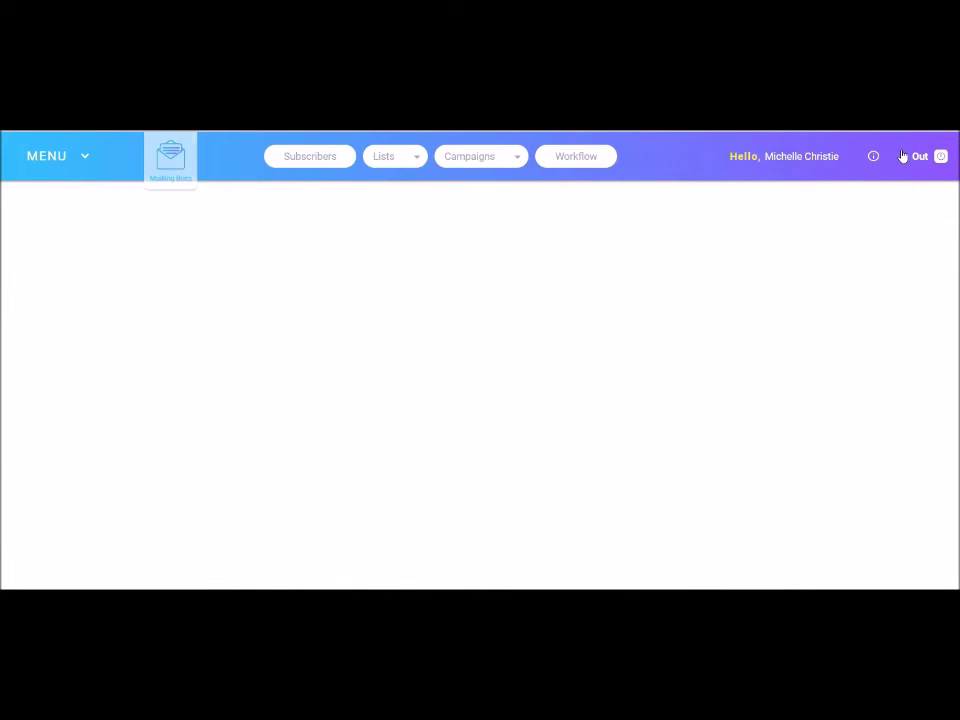